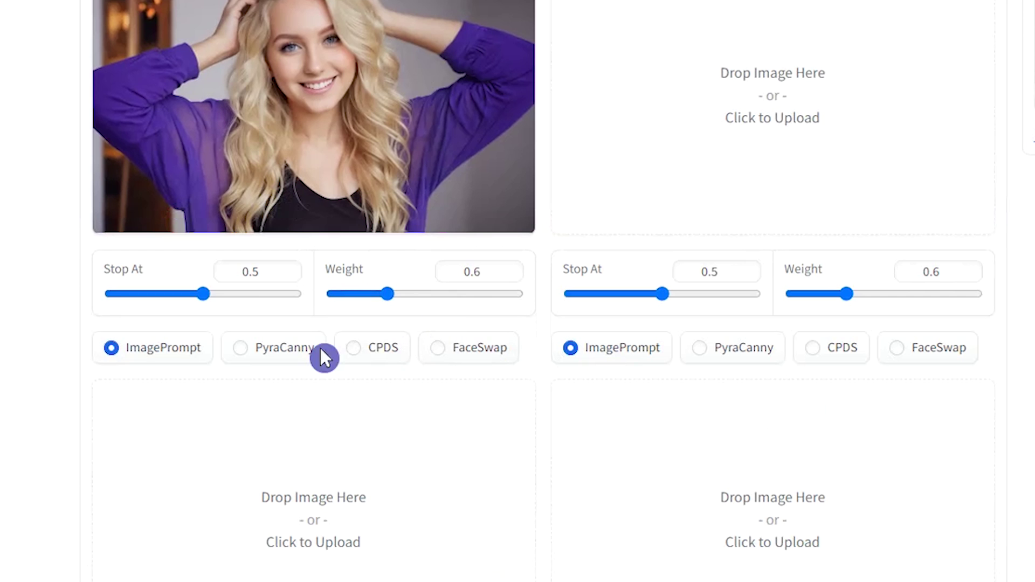
Set the reference photo as a PyraCanny guide with Stop At about 0.8, keeping only the Fooocus Photograph style
{"action": "left_click", "coordinate": [289, 351]}
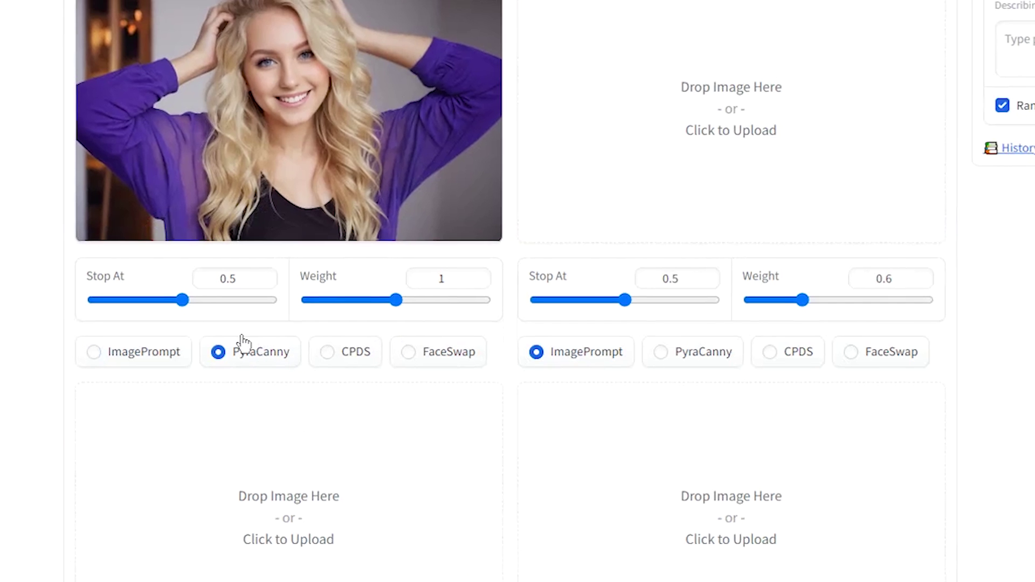
{"action": "left_click_drag", "start_coordinate": [202, 294], "coordinate": [262, 294]}
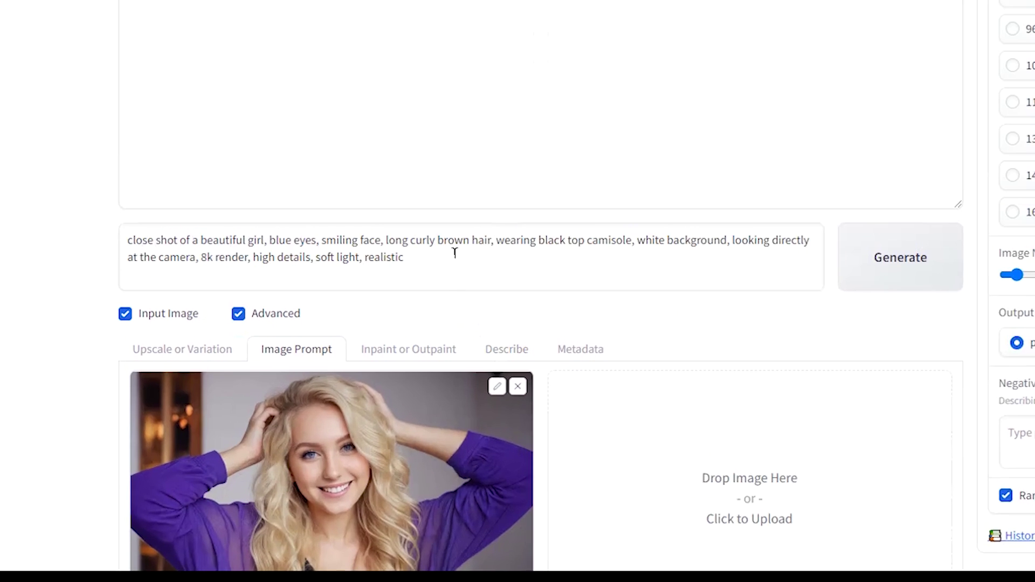
{"action": "left_click", "coordinate": [719, 48]}
{"action": "left_click", "coordinate": [713, 104]}
{"action": "left_click", "coordinate": [711, 126]}
{"action": "left_click", "coordinate": [851, 103]}
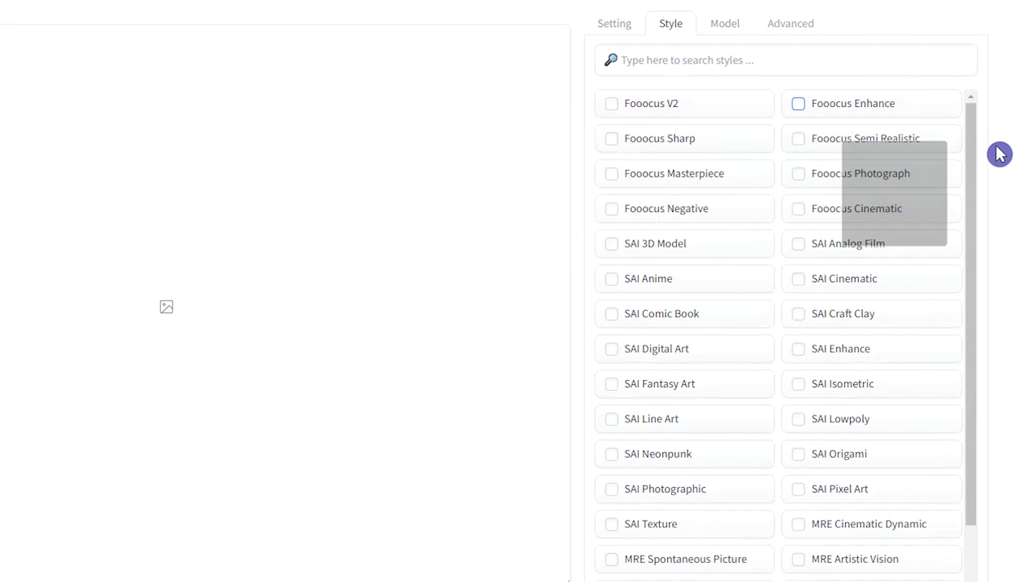
{"action": "left_click", "coordinate": [861, 181]}
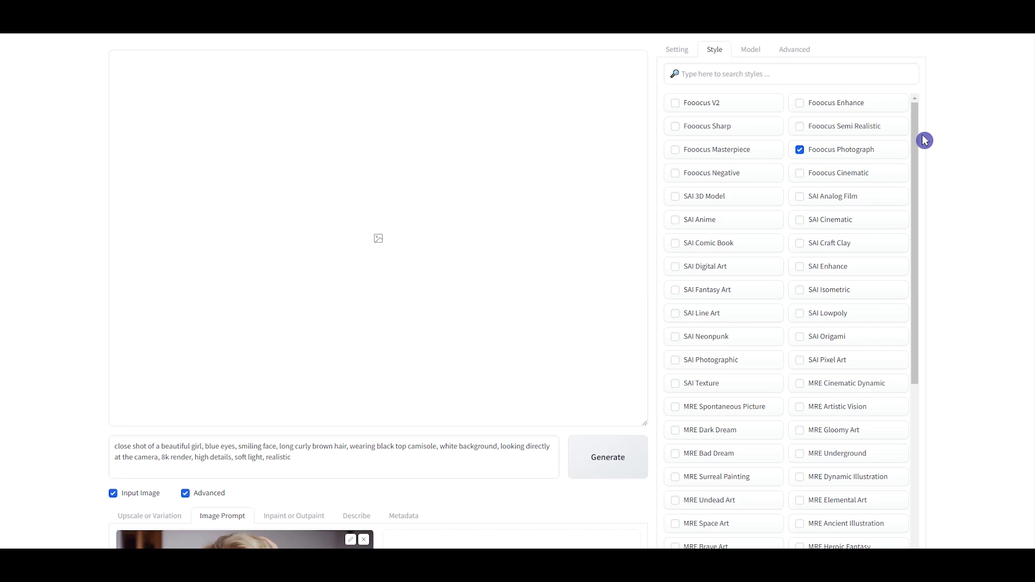
{"action": "left_click", "coordinate": [750, 49]}
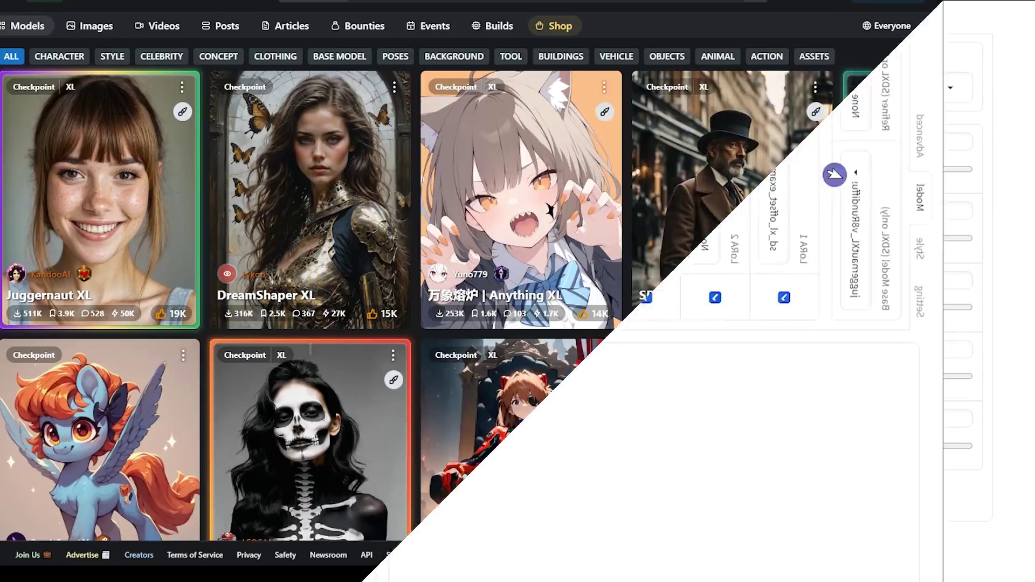
Set Image Number to 6 and generate smiling portraits of the curly brunette woman
{"action": "scroll", "coordinate": [517, 291], "scroll_direction": "down", "scroll_amount": 10}
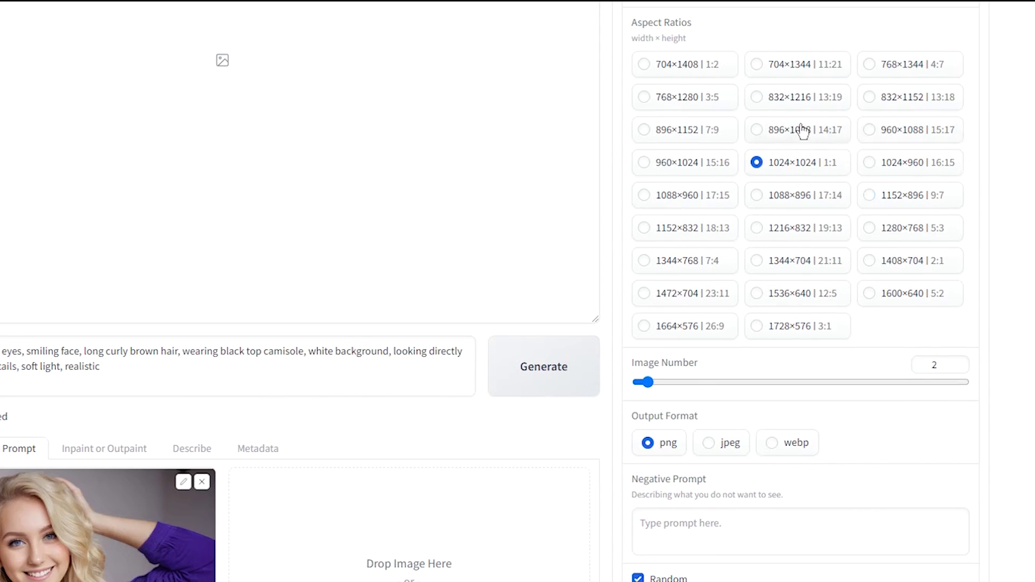
{"action": "left_click_drag", "start_coordinate": [646, 382], "coordinate": [689, 382]}
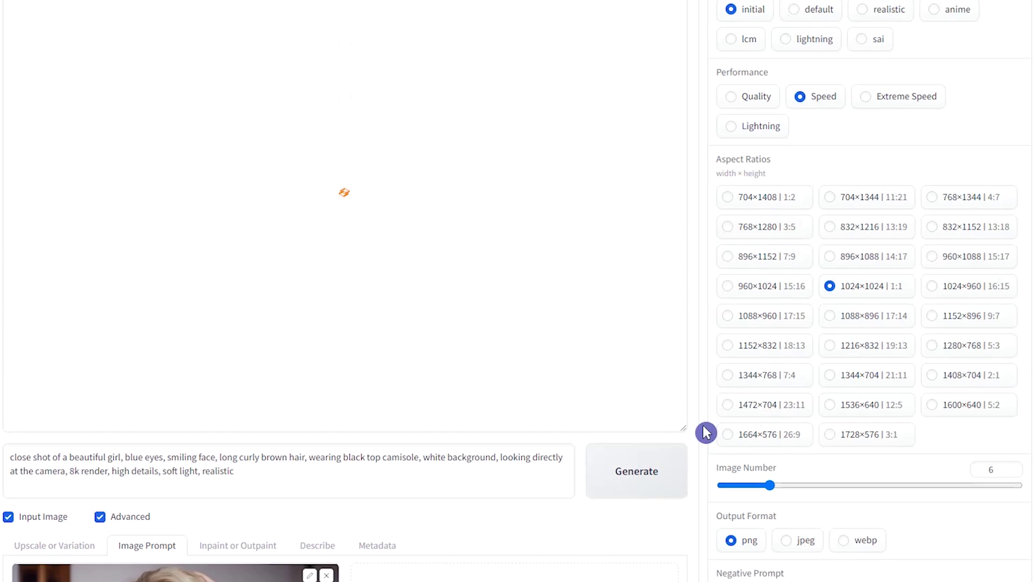
{"action": "left_click", "coordinate": [637, 471]}
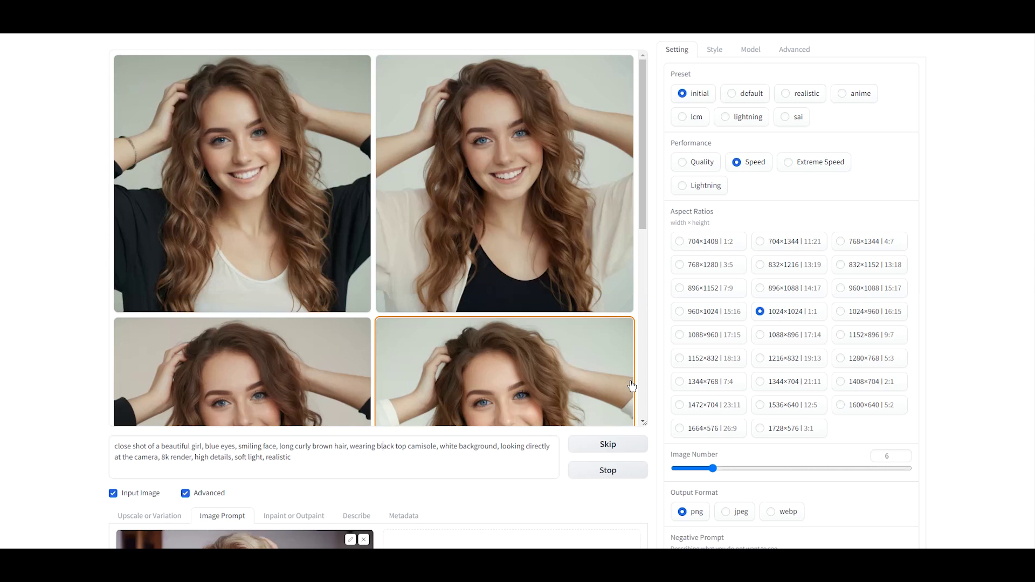
Select the first portrait's seed value in the history log to reuse as a fixed seed
{"action": "scroll", "coordinate": [632, 386], "scroll_direction": "down", "scroll_amount": 6}
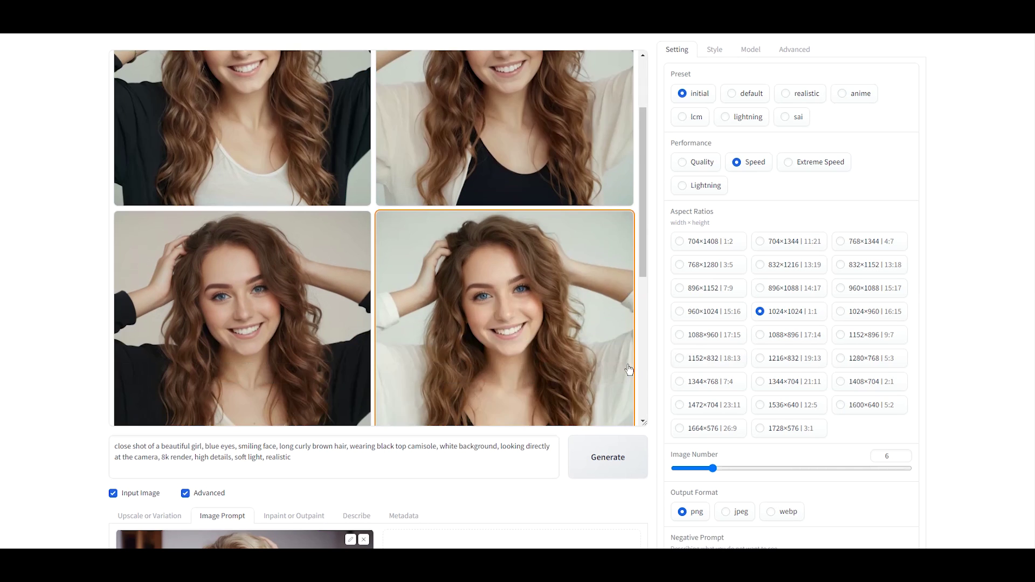
{"action": "scroll", "coordinate": [613, 358], "scroll_direction": "up", "scroll_amount": 2}
{"action": "scroll", "coordinate": [614, 358], "scroll_direction": "up", "scroll_amount": 5}
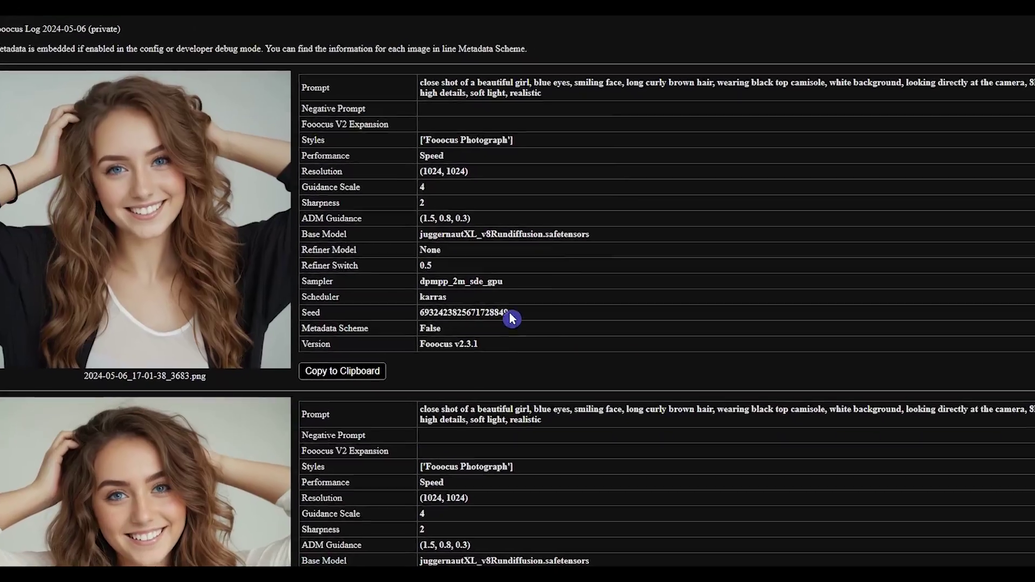
{"action": "double_click", "coordinate": [412, 303]}
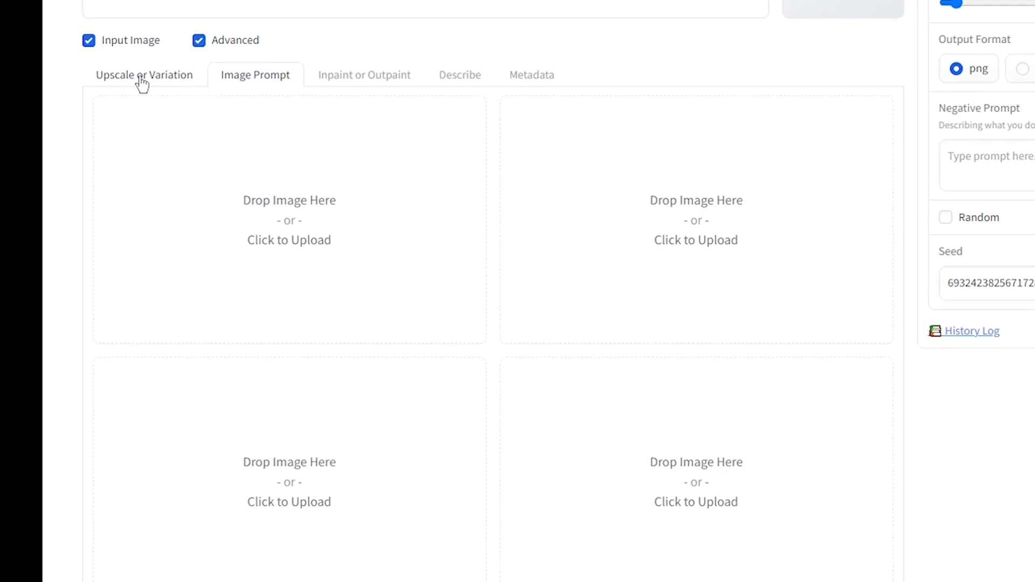
Set the portrait to Vary (Subtle) and replace 'smiling face' with 'angry face mad, shouting'
{"action": "left_click", "coordinate": [140, 79]}
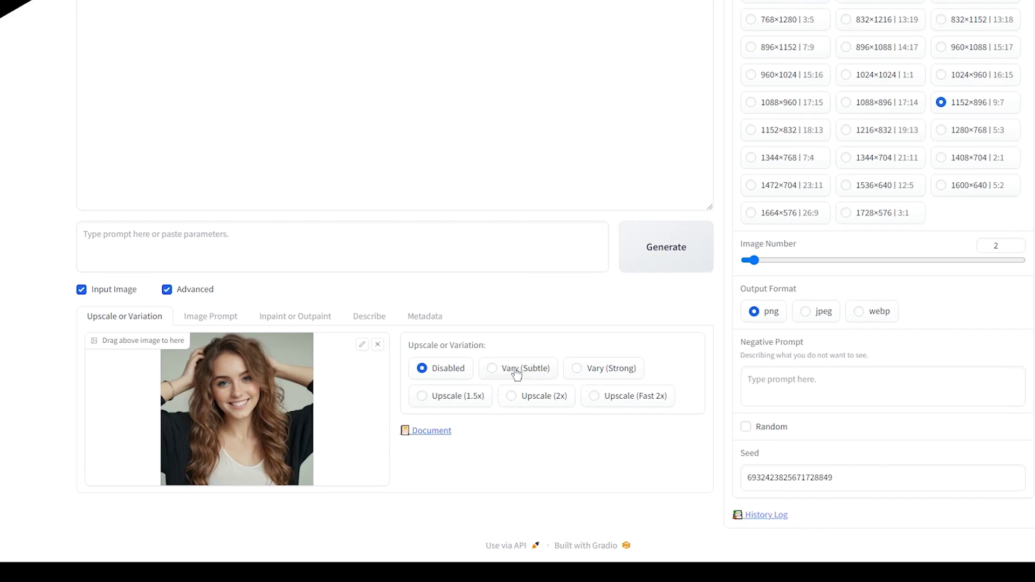
{"action": "left_click", "coordinate": [469, 386]}
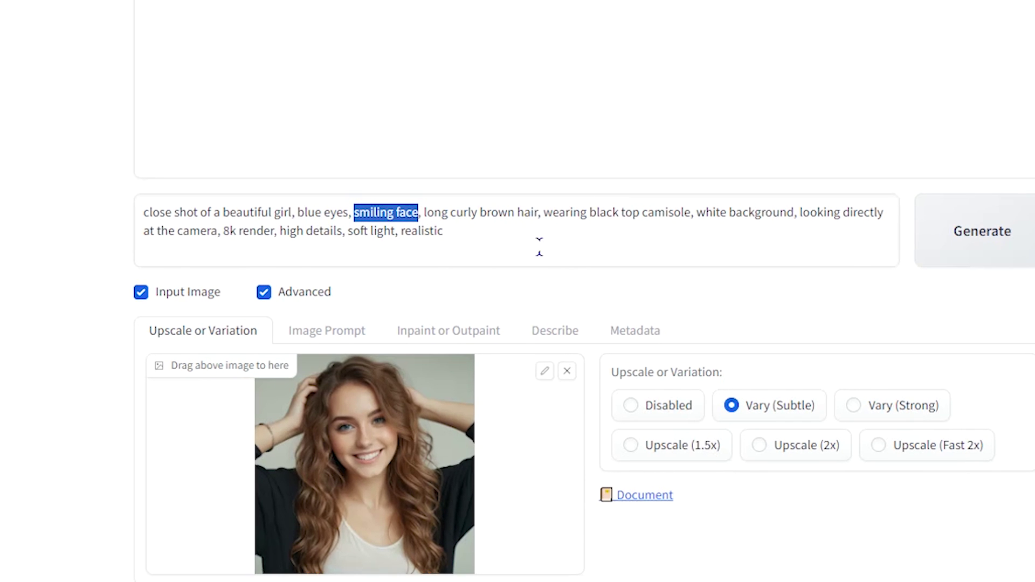
{"action": "key", "text": "BackSpace"}
{"action": "type", "text": "angry face mad, shouting,"}
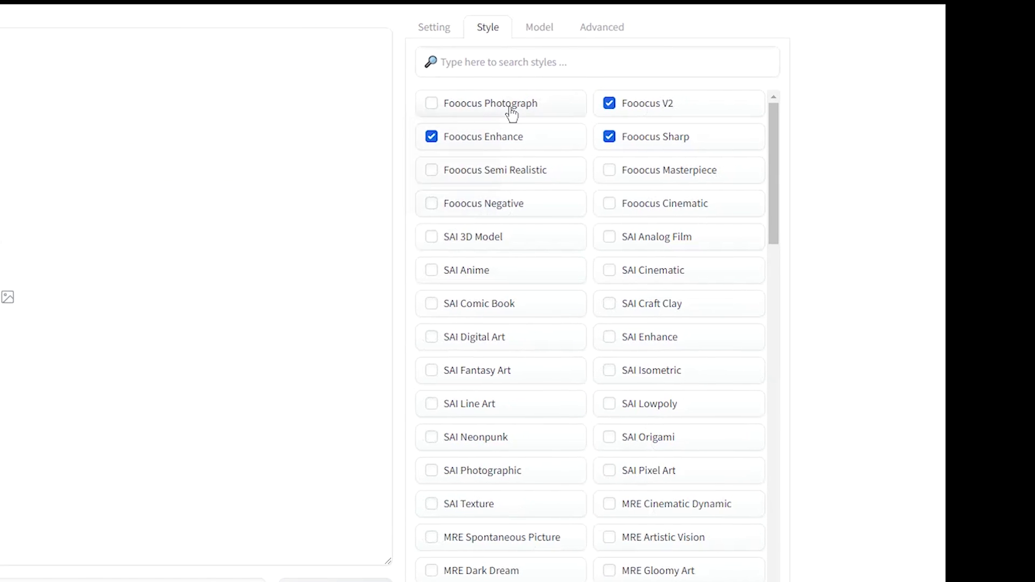
Turn off Fooocus V2, Sharp and Enhance styles, leaving only Fooocus Photograph on
{"action": "left_click", "coordinate": [504, 137]}
{"action": "left_click", "coordinate": [664, 102]}
{"action": "left_click", "coordinate": [661, 137]}
{"action": "left_click", "coordinate": [481, 104]}
{"action": "left_click", "coordinate": [481, 105]}
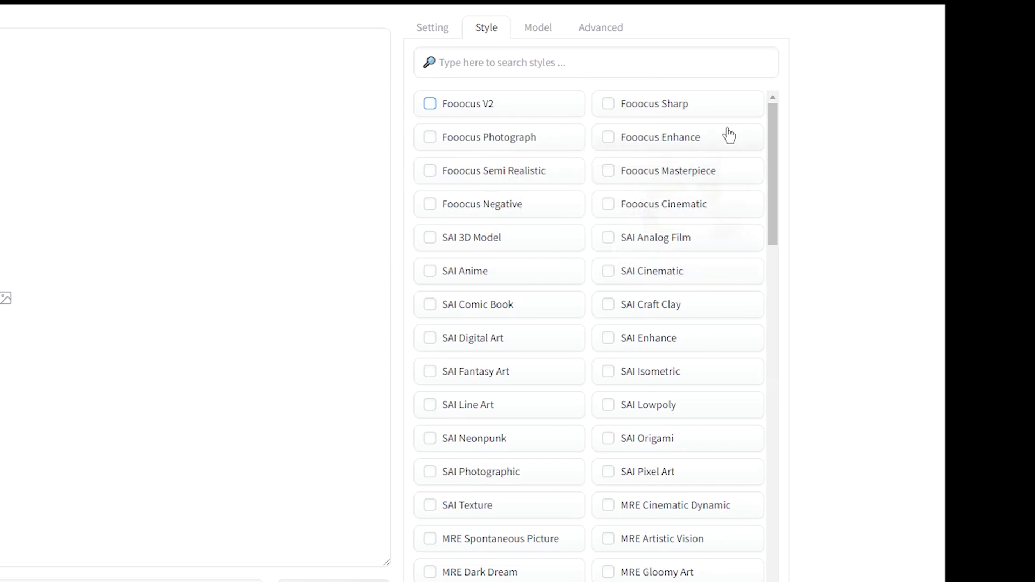
{"action": "left_click", "coordinate": [435, 139]}
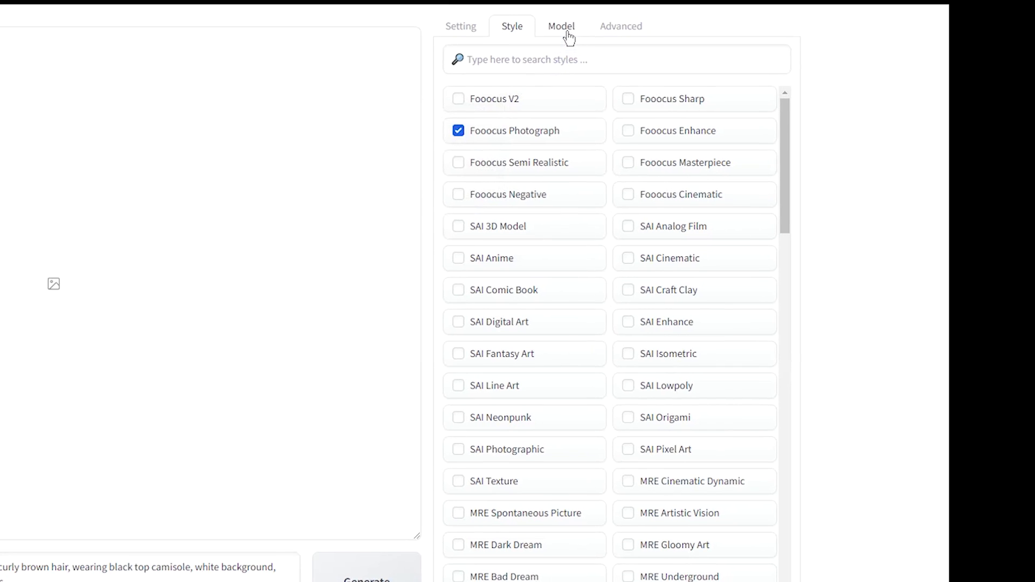
Set LoRA 1 to None instead of the SDXL offset LoRA
{"action": "left_click", "coordinate": [328, 22]}
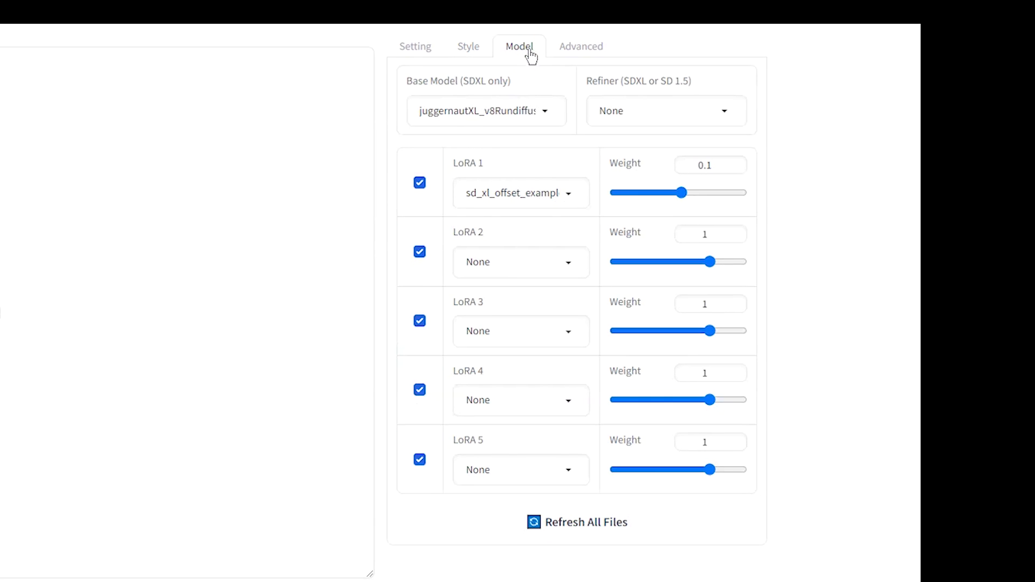
{"action": "left_click", "coordinate": [547, 206]}
{"action": "left_click", "coordinate": [536, 226]}
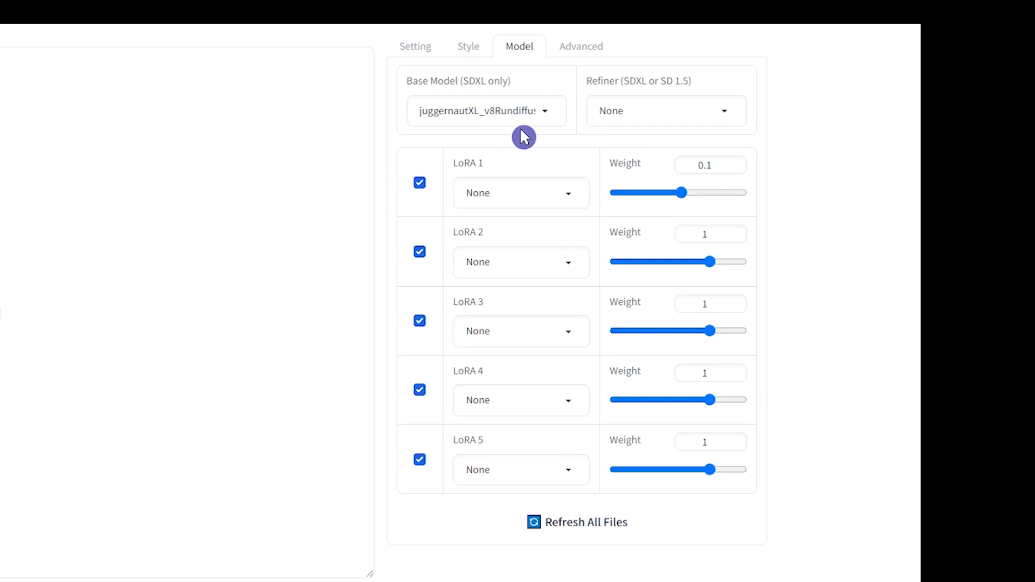
Choose the 1024×1024 aspect ratio and set Image Number to 6
{"action": "left_click", "coordinate": [415, 46]}
{"action": "scroll", "coordinate": [716, 196], "scroll_direction": "down", "scroll_amount": 3}
{"action": "left_click", "coordinate": [586, 249]}
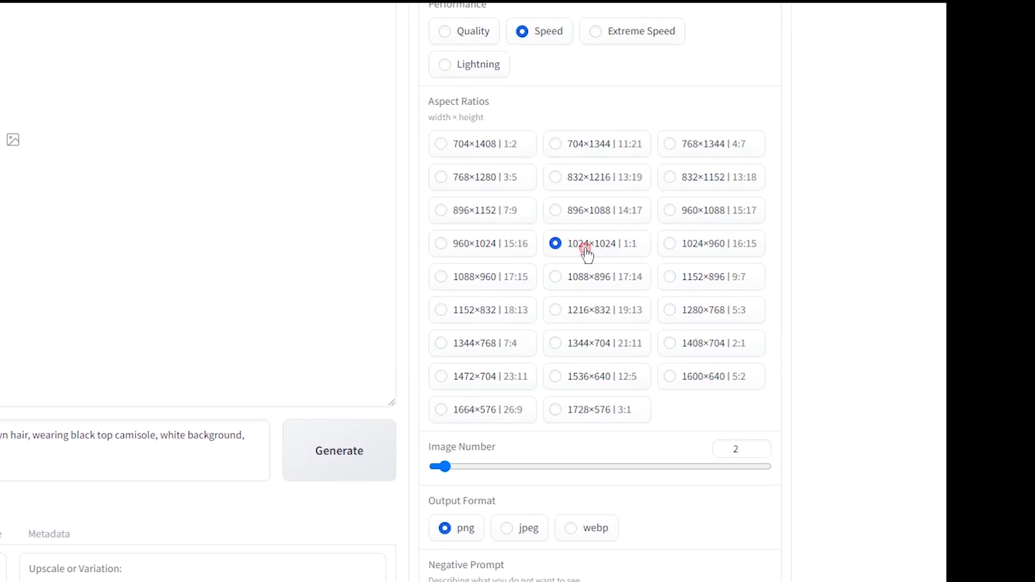
{"action": "left_click_drag", "start_coordinate": [443, 466], "coordinate": [485, 466]}
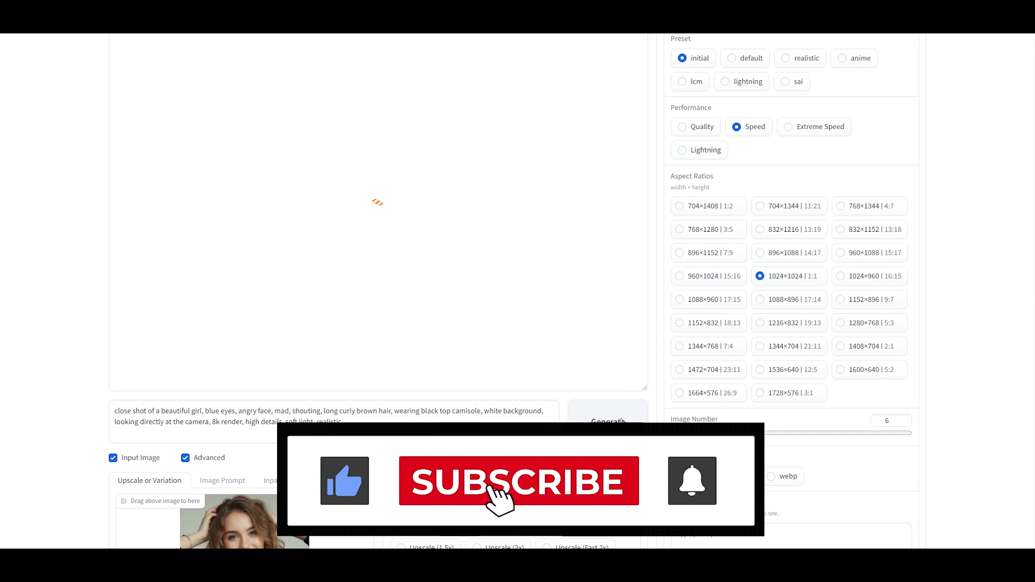
Generate the six angry, shouting portraits and view each one in the gallery
{"action": "left_click", "coordinate": [614, 413]}
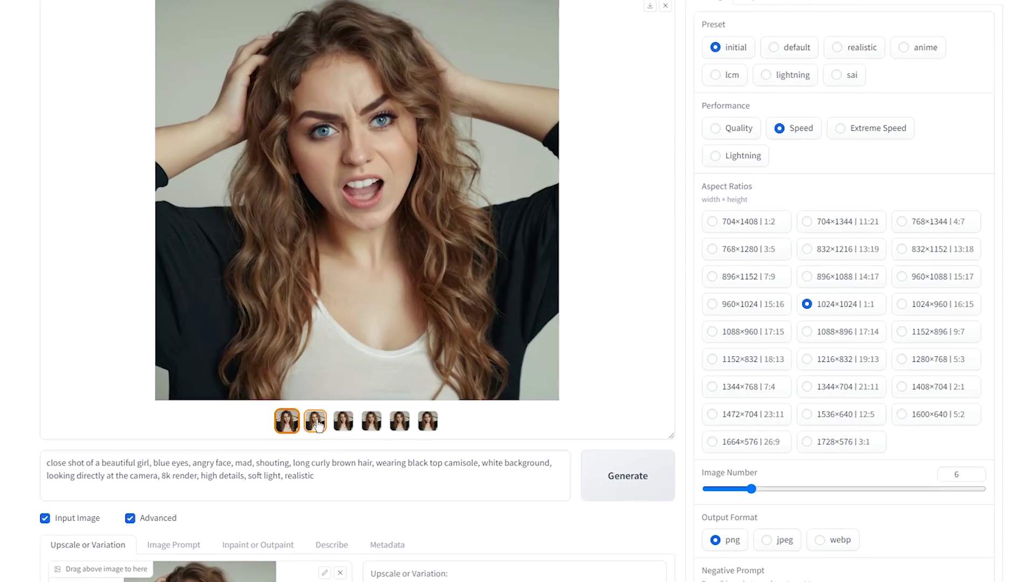
{"action": "left_click", "coordinate": [345, 413]}
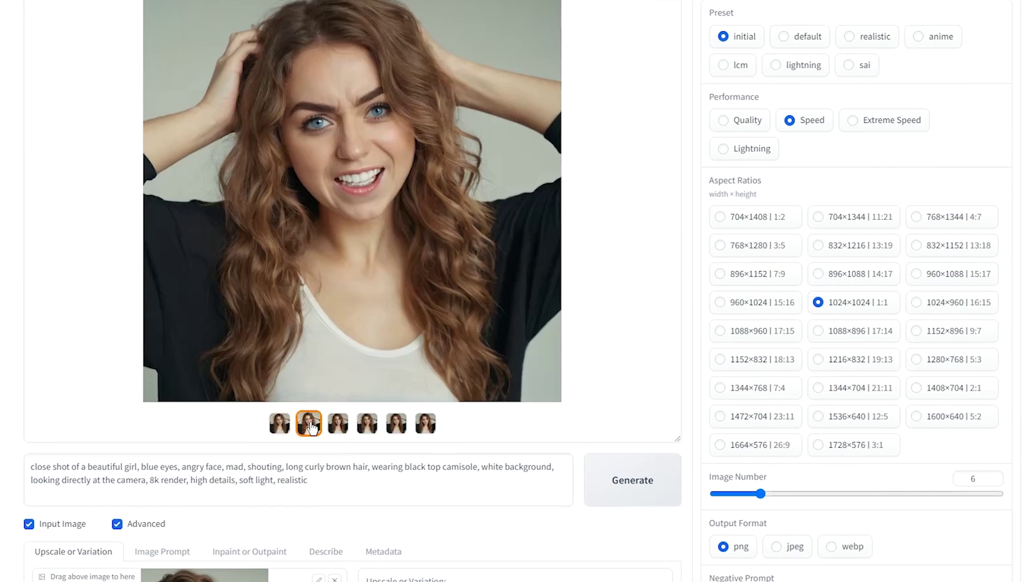
{"action": "left_click", "coordinate": [338, 425]}
{"action": "left_click", "coordinate": [368, 429]}
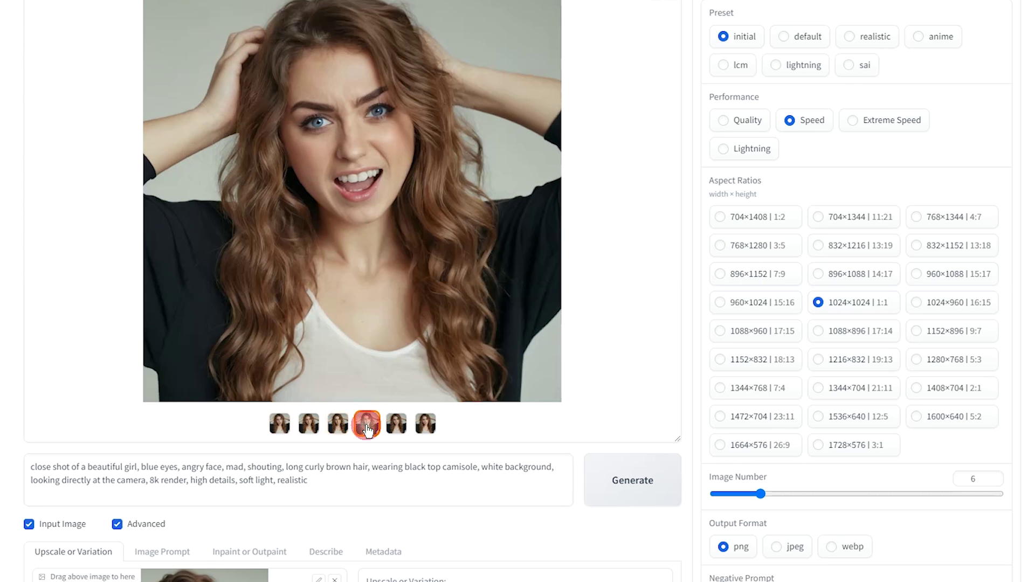
{"action": "left_click", "coordinate": [395, 426]}
{"action": "left_click", "coordinate": [426, 424]}
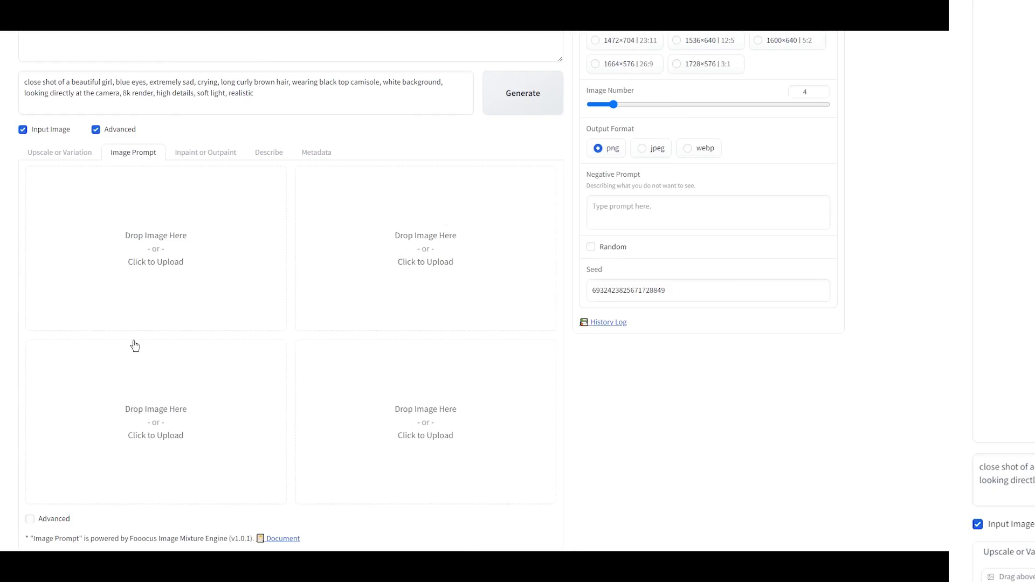
{"action": "left_click", "coordinate": [48, 539]}
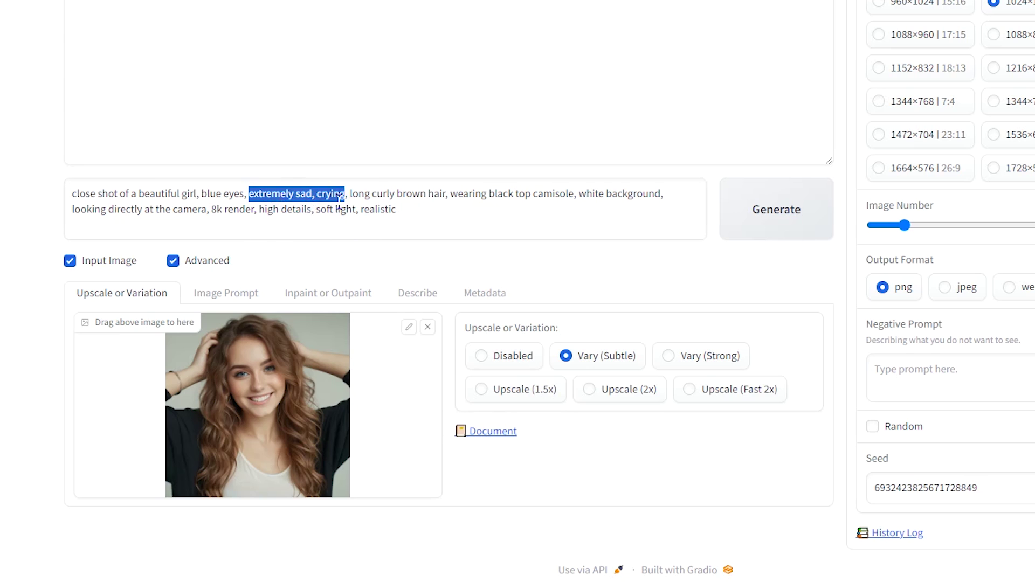
Weight the phrase in the prompt as '(extremely sad:1.2)'
{"action": "key", "text": "shift+Left"}
{"action": "key", "text": "shift+Left"}
{"action": "key", "text": "shift+Left"}
{"action": "key", "text": "shift+Left"}
{"action": "key", "text": "shift+Left"}
{"action": "key", "text": "shift+Left"}
{"action": "key", "text": "shift+Left"}
{"action": "key", "text": "shift+Left"}
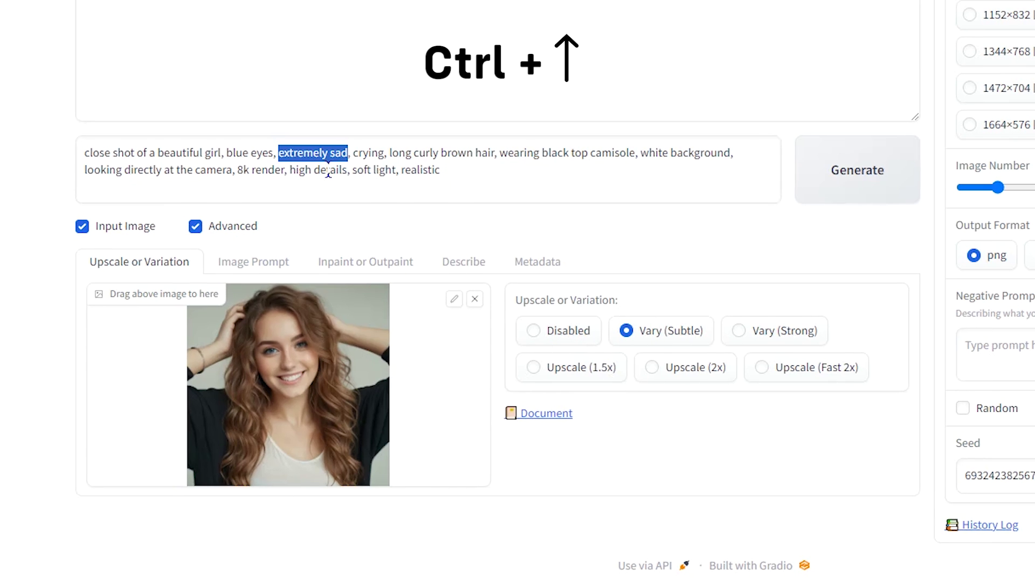
{"action": "key", "text": "ctrl+Up"}
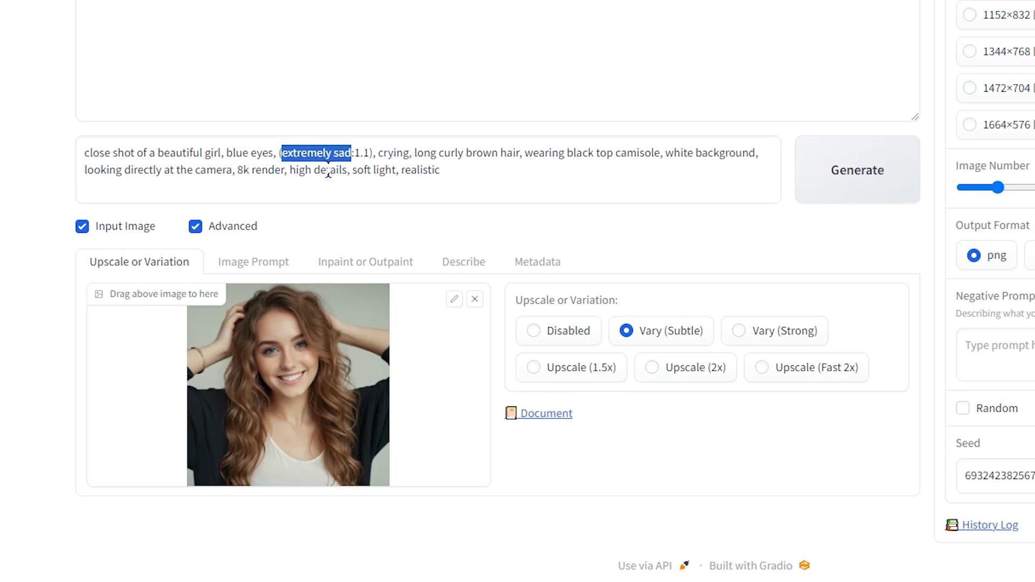
{"action": "key", "text": "ctrl+Up"}
{"action": "key", "text": "ctrl+Up"}
{"action": "key", "text": "ctrl+Up"}
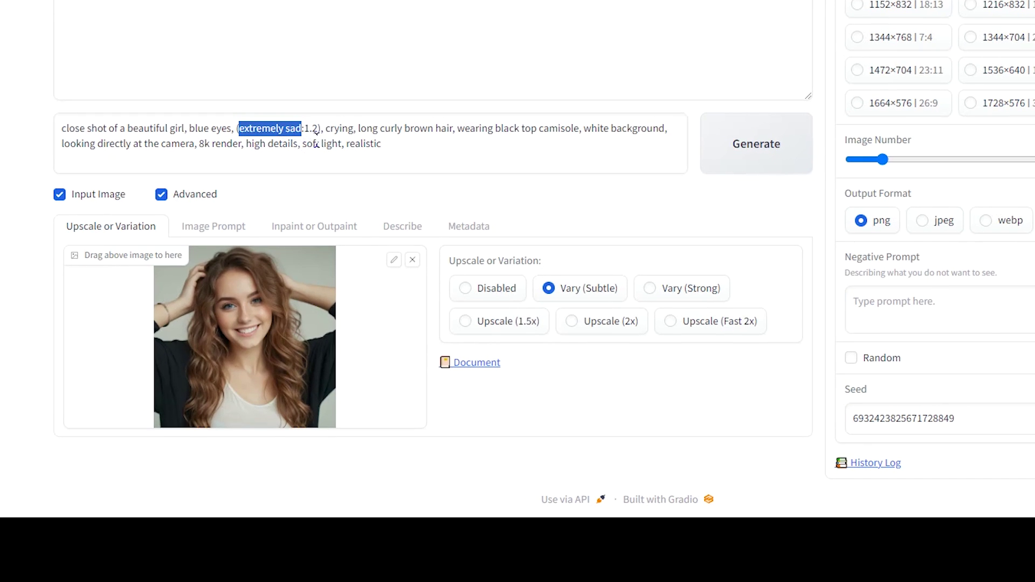
{"action": "left_click", "coordinate": [321, 129]}
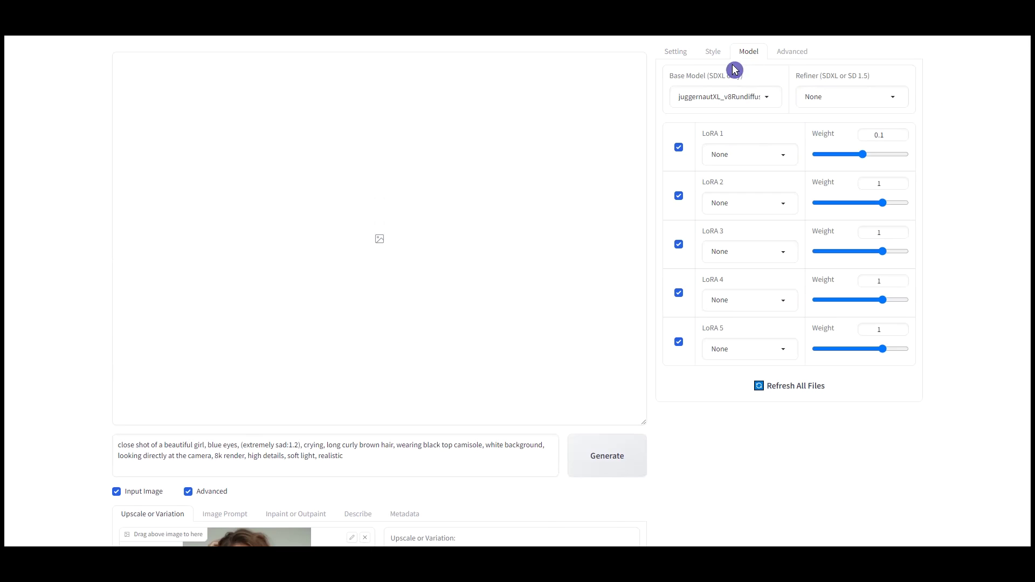
Generate four extremely sad, crying portraits and scroll through the finished results
{"action": "left_click", "coordinate": [717, 54]}
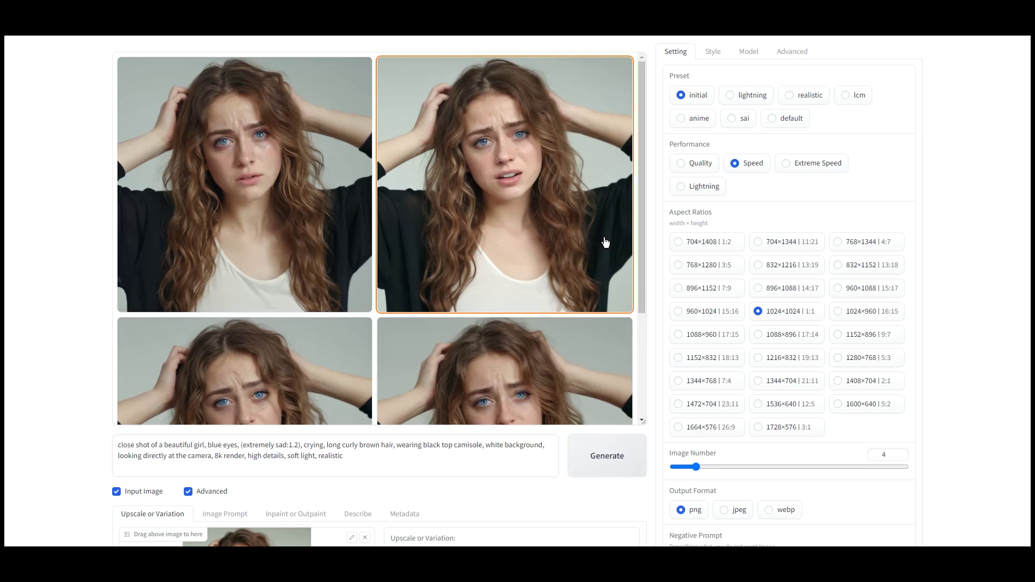
{"action": "scroll", "coordinate": [609, 245], "scroll_direction": "down", "scroll_amount": 5}
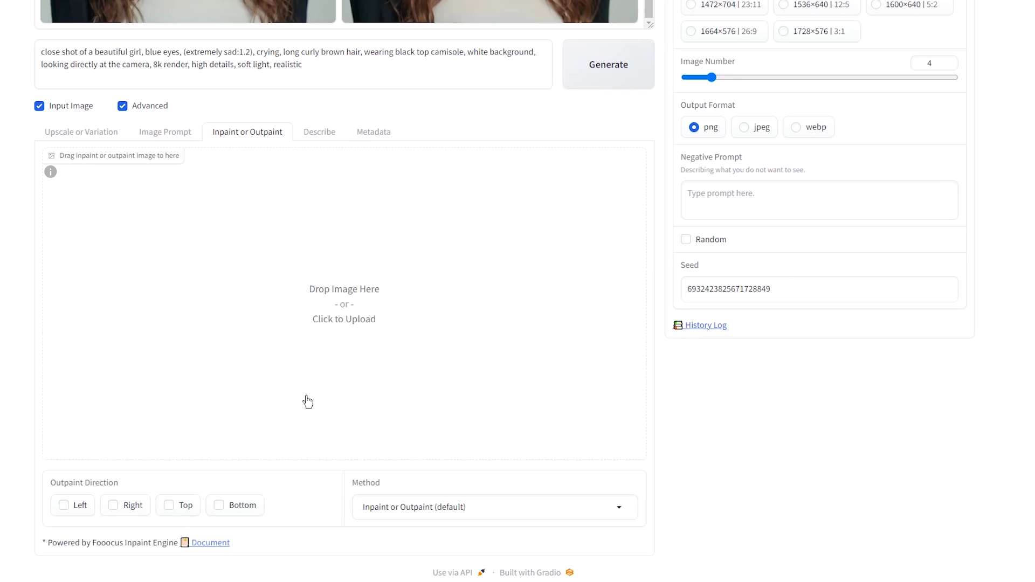
{"action": "scroll", "coordinate": [307, 398], "scroll_direction": "up", "scroll_amount": 3}
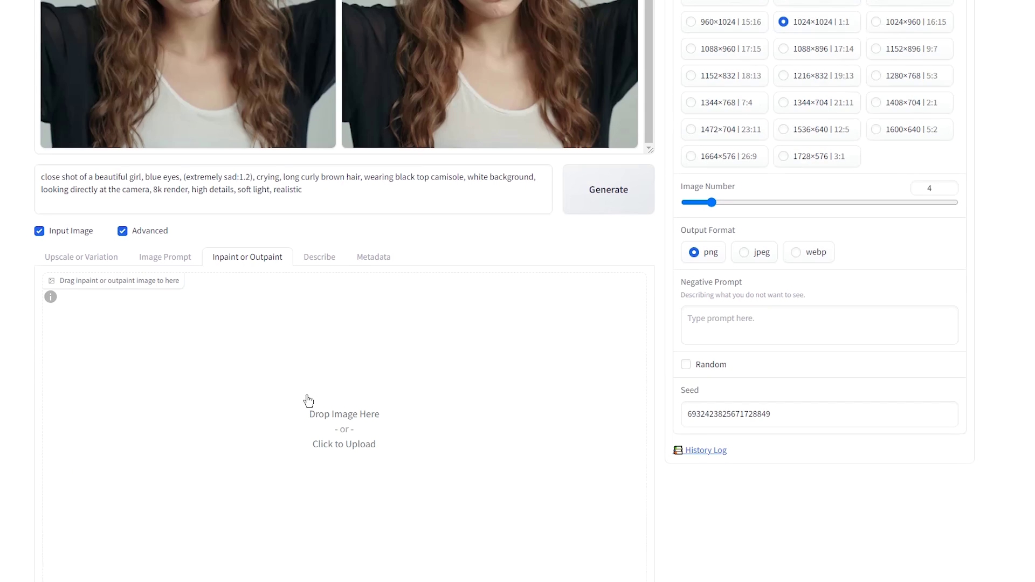
{"action": "scroll", "coordinate": [378, 377], "scroll_direction": "down", "scroll_amount": 3}
{"action": "left_click", "coordinate": [488, 530]}
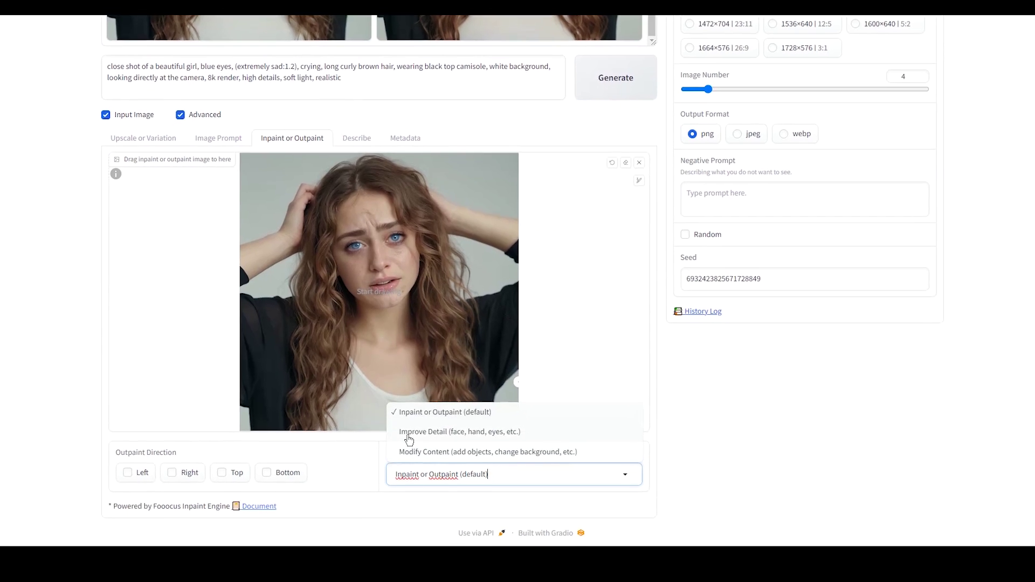
{"action": "left_click", "coordinate": [531, 417]}
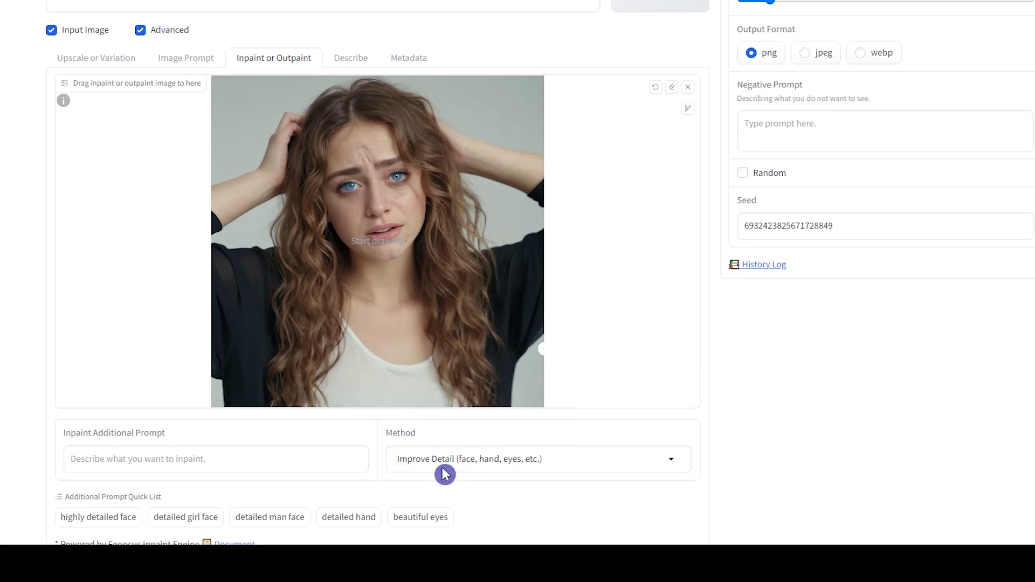
{"action": "left_click", "coordinate": [283, 462]}
{"action": "scroll", "coordinate": [253, 463], "scroll_direction": "down", "scroll_amount": 2}
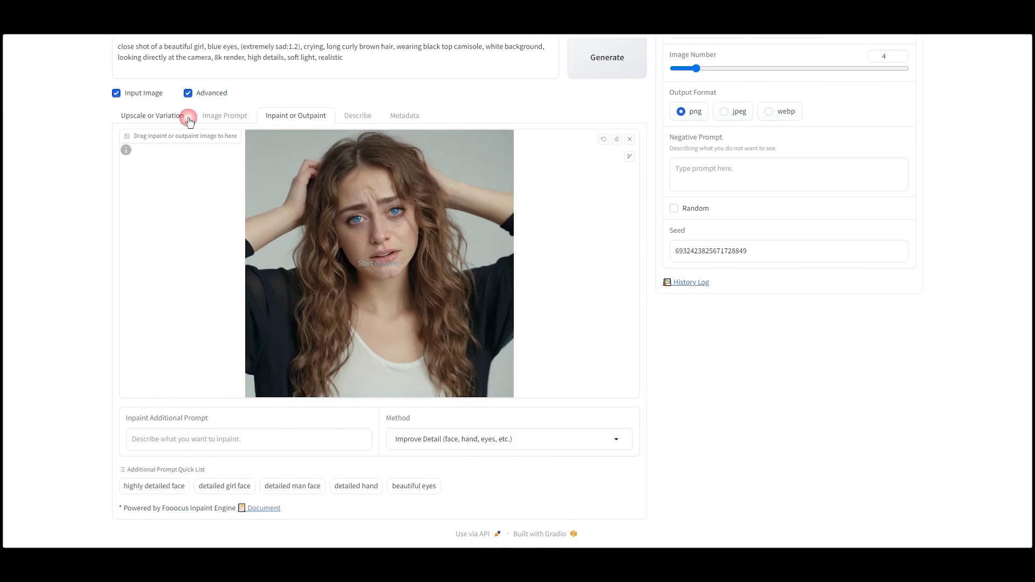
{"action": "left_click", "coordinate": [182, 11]}
{"action": "left_click", "coordinate": [434, 491]}
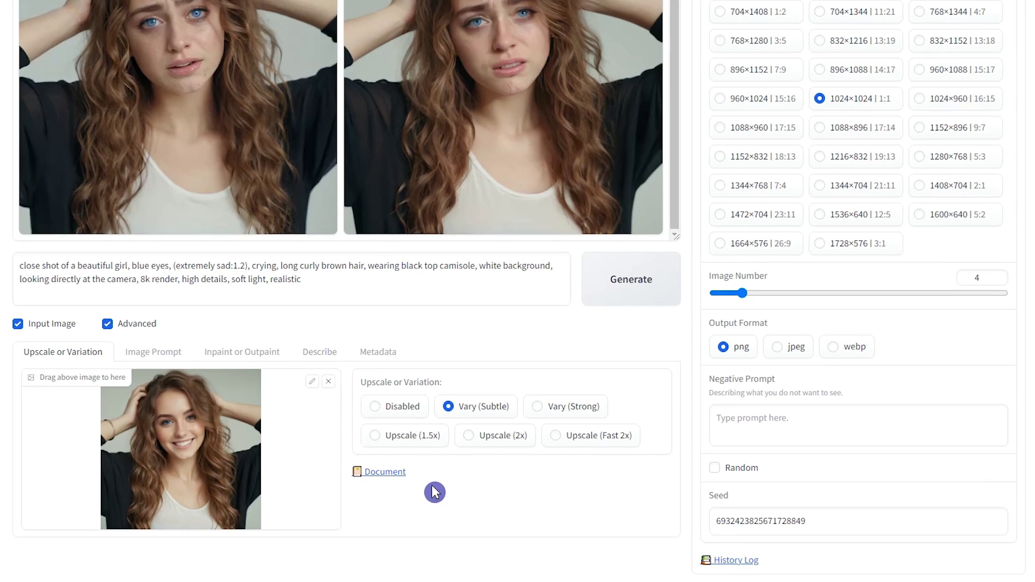